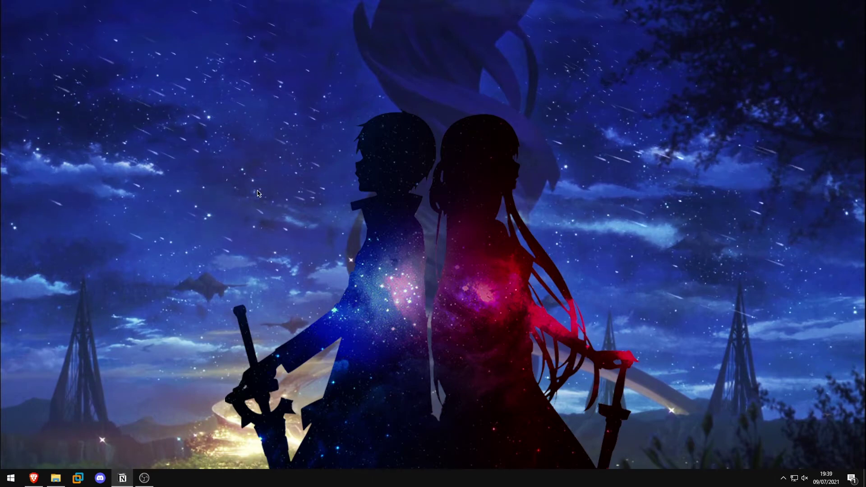
Switch to the Brave browser and look through the TaskbarX GitHub page as far as its Downloads section
left_click(34, 479)
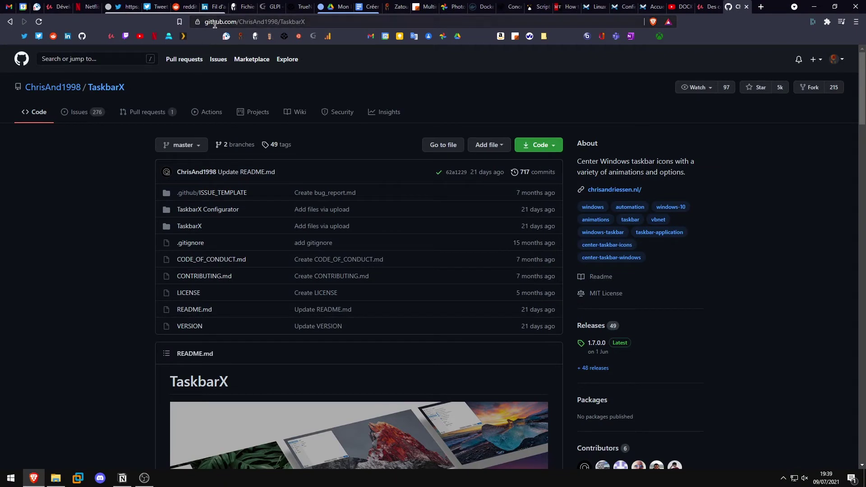
left_click_drag(204, 22, 325, 20)
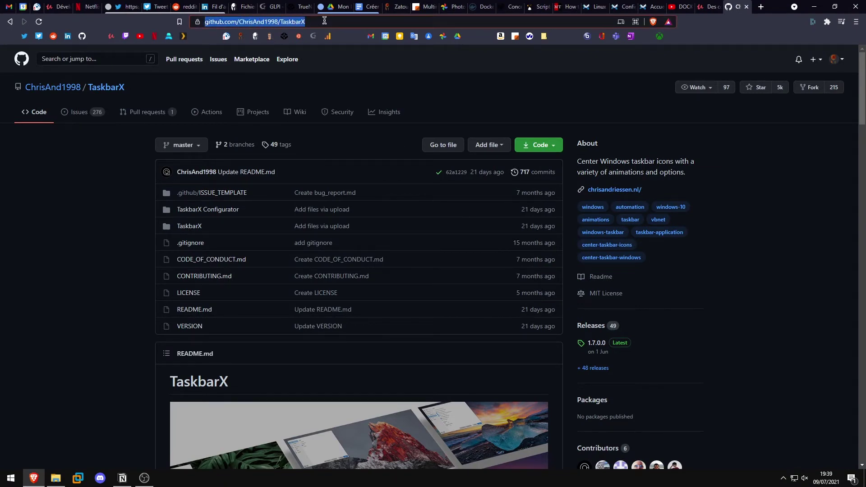
left_click(157, 308)
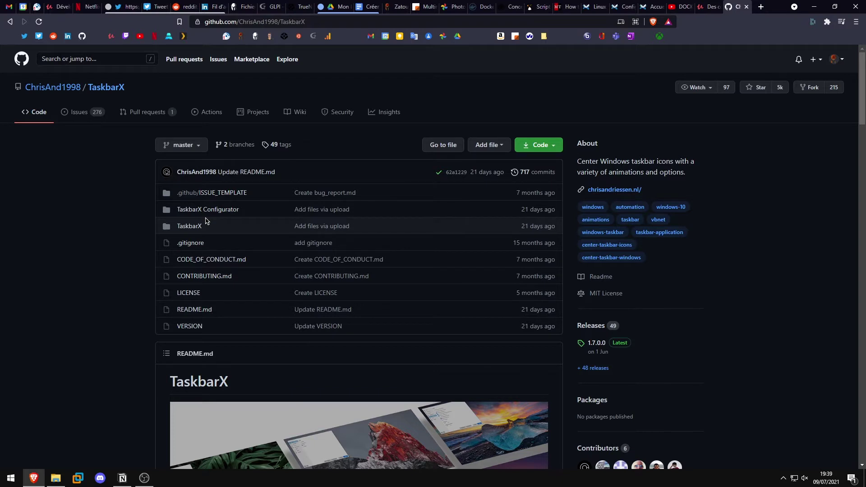
left_click(539, 145)
left_click(540, 122)
scroll(519, 131, "down", 10)
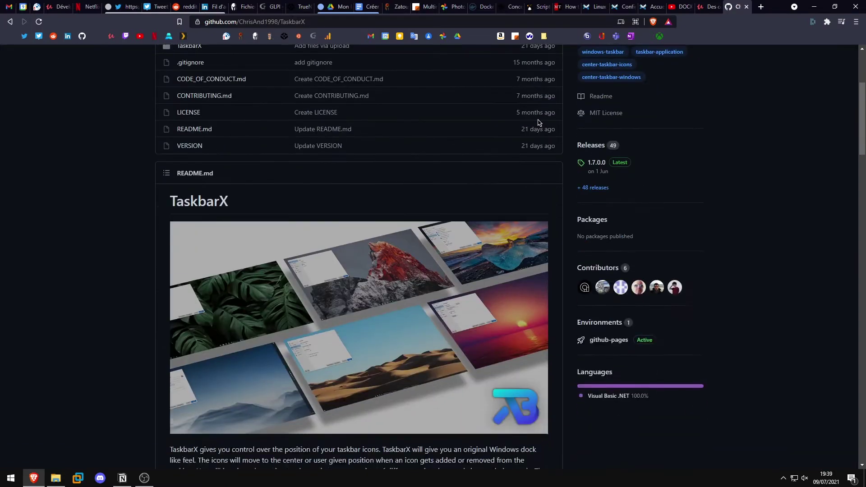
scroll(519, 143, "down", 15)
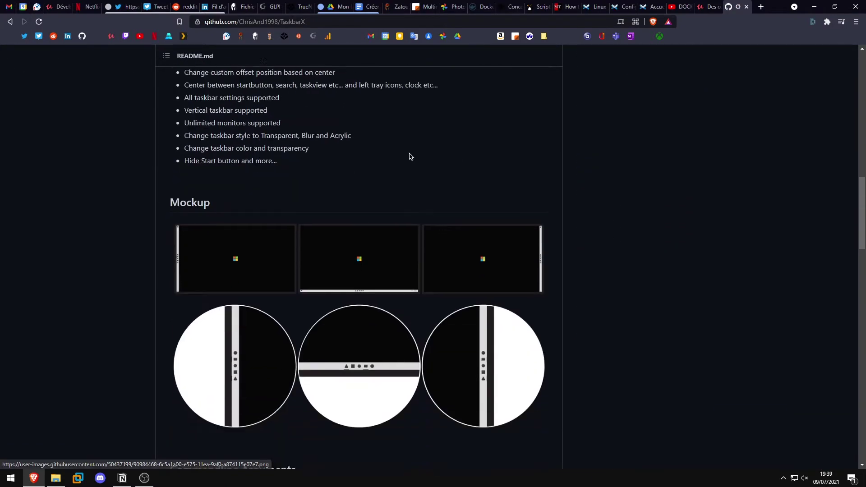
scroll(411, 156, "down", 5)
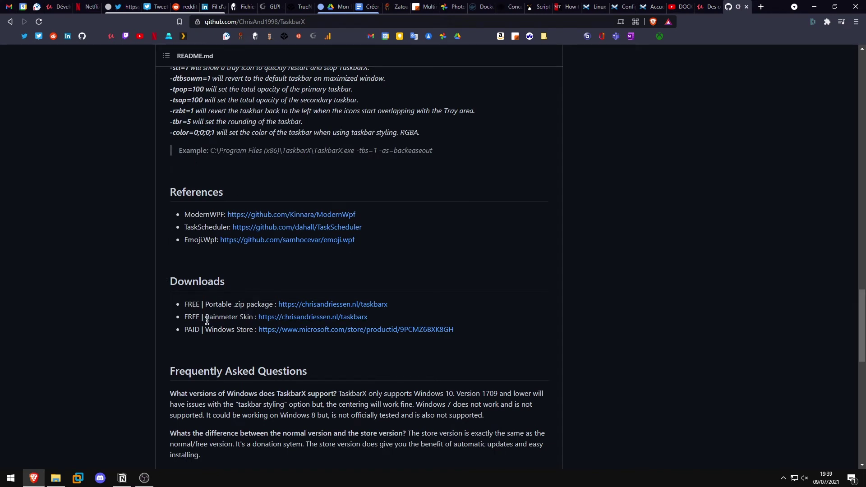
Examine the Windows Store, Rainmeter Skin and portable zip download options in the README
left_click_drag(206, 329, 246, 332)
left_click(247, 331)
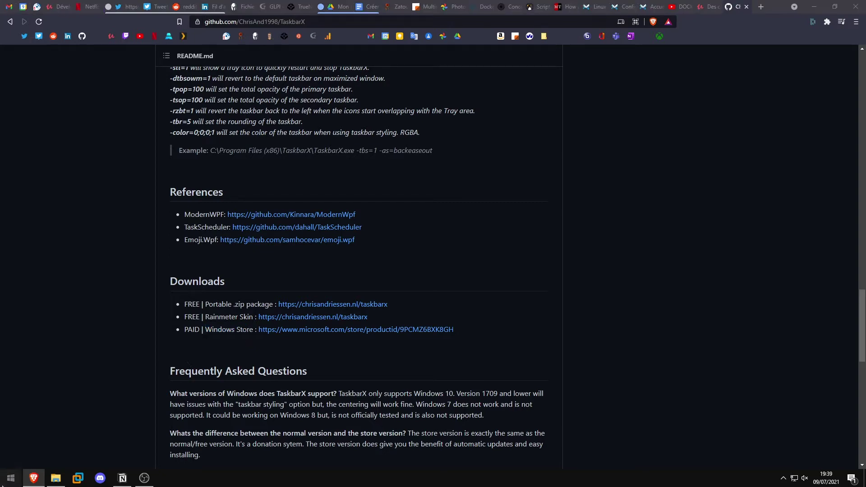
left_click(17, 482)
left_click(11, 479)
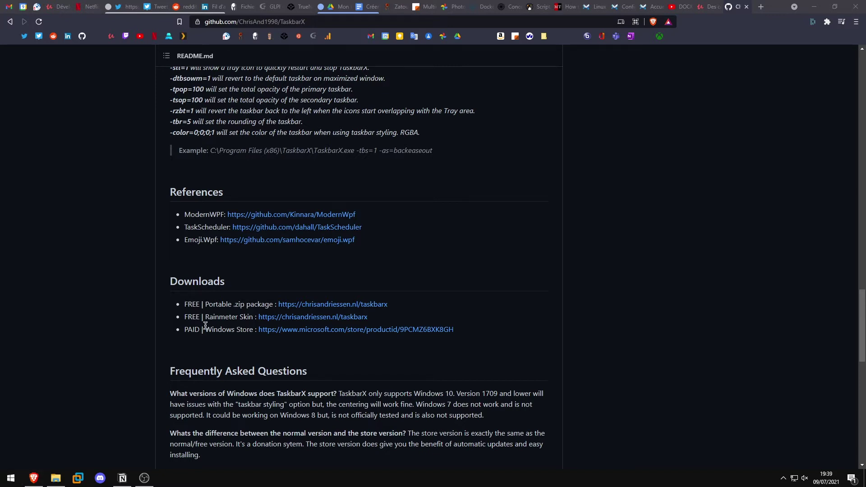
left_click_drag(206, 317, 230, 319)
double_click(229, 317)
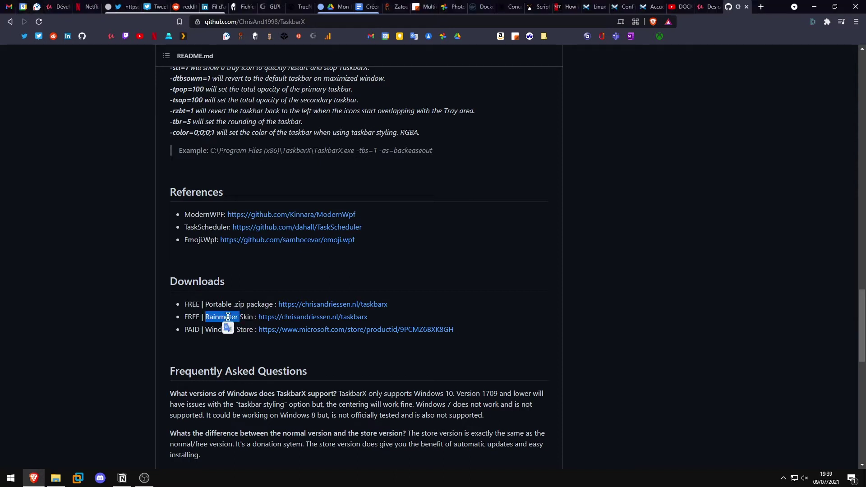
left_click(221, 317)
double_click(217, 315)
left_click(214, 304)
left_click_drag(205, 305, 286, 304)
left_click(252, 305)
Follow the portable zip package link to the TaskbarX website and download the Portable Zip x64 build
left_click(289, 305)
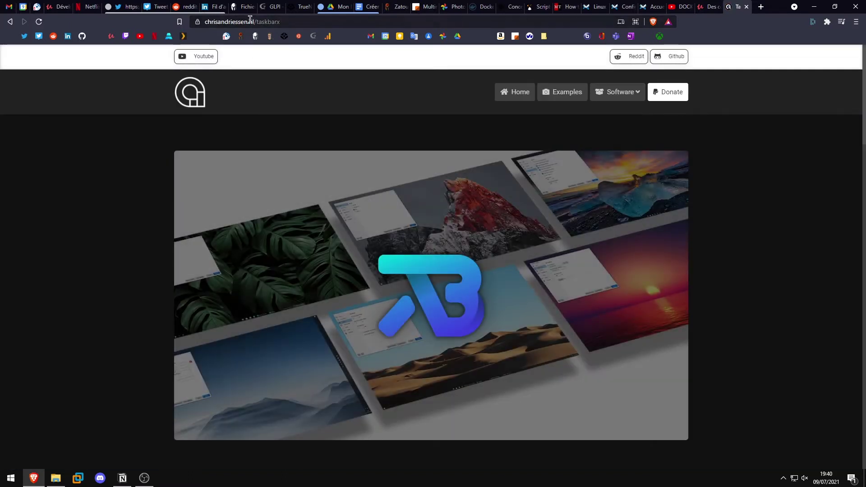
left_click(221, 18)
left_click(474, 114)
scroll(504, 119, "down", 3)
scroll(504, 119, "down", 6)
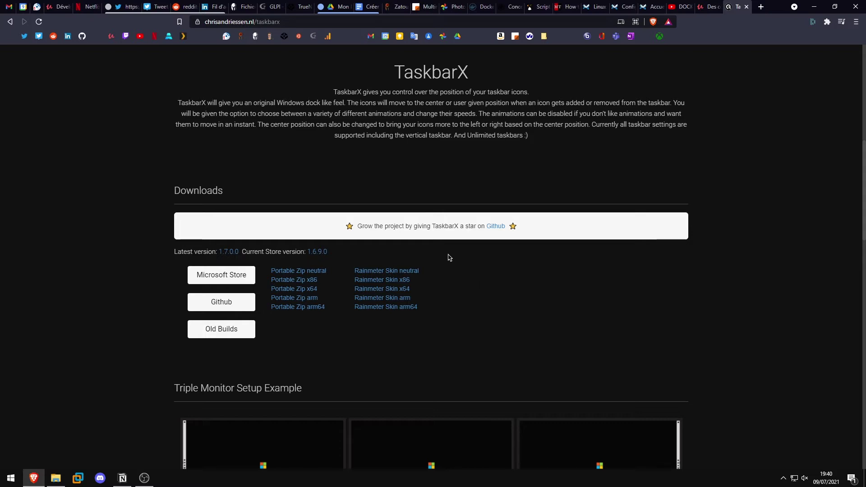
left_click(306, 291)
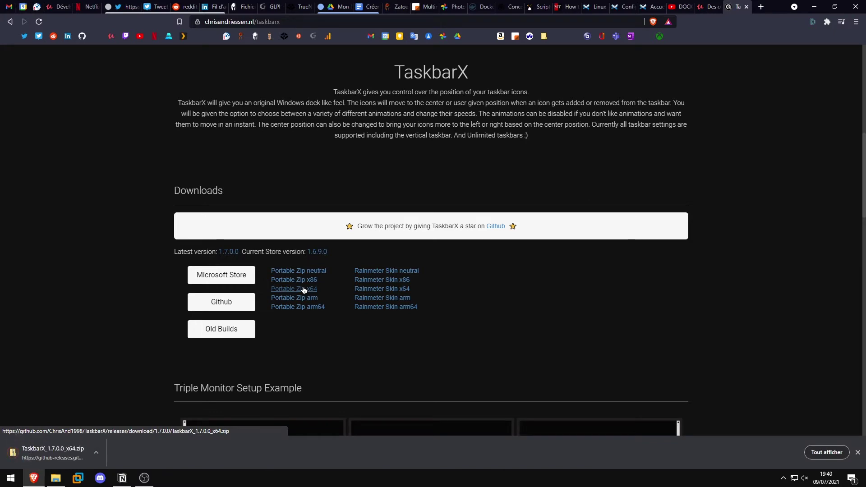
Switch to File Explorer's Téléchargements folder and inspect the contents of TaskbarX_1.7.0.0_x64.zip
left_click(52, 481)
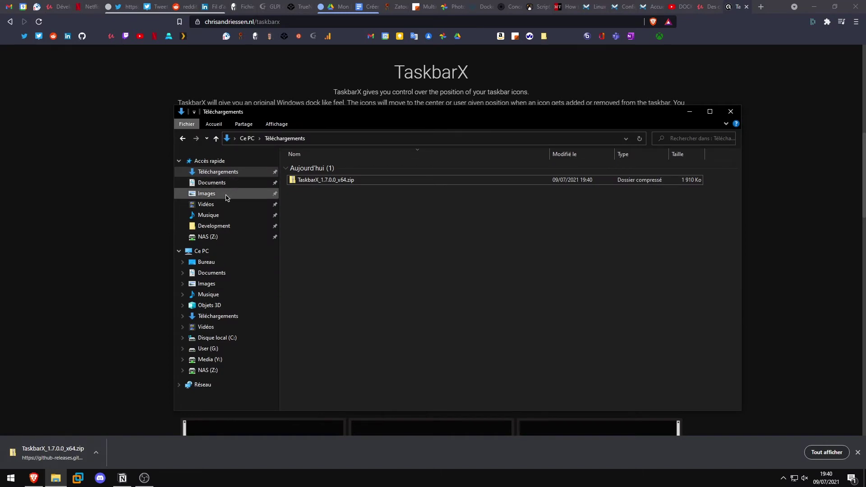
left_click(319, 182)
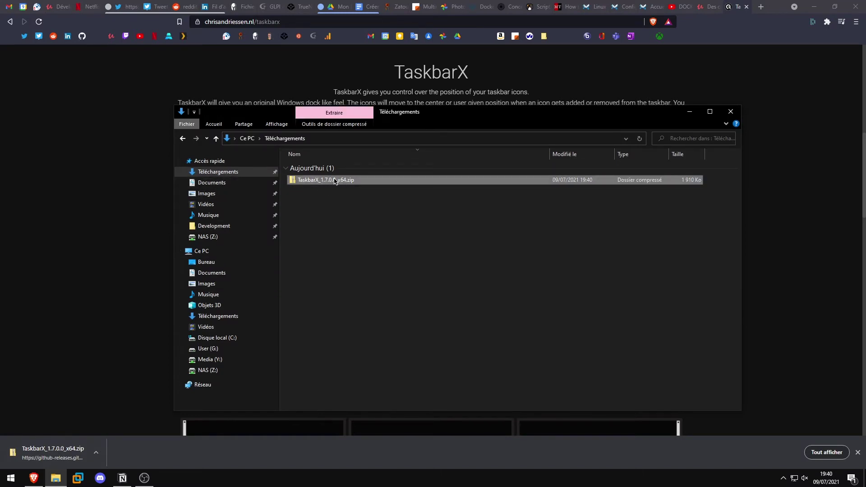
right_click(335, 181)
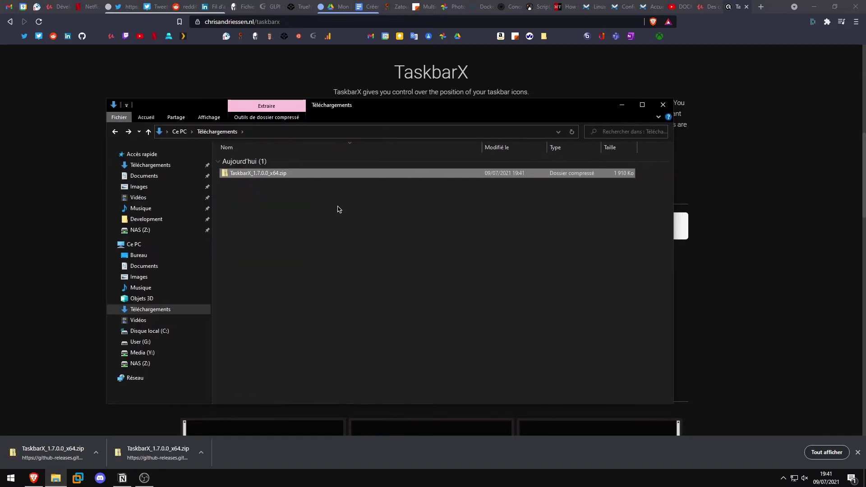
left_click(338, 209)
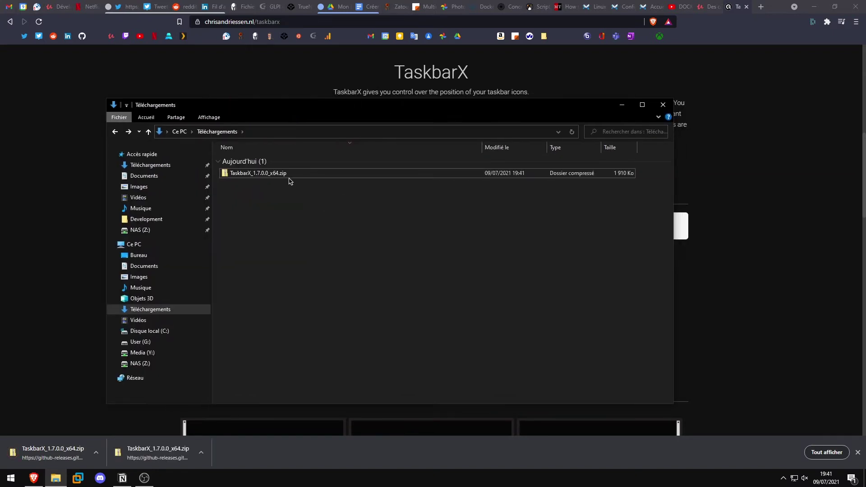
double_click(280, 176)
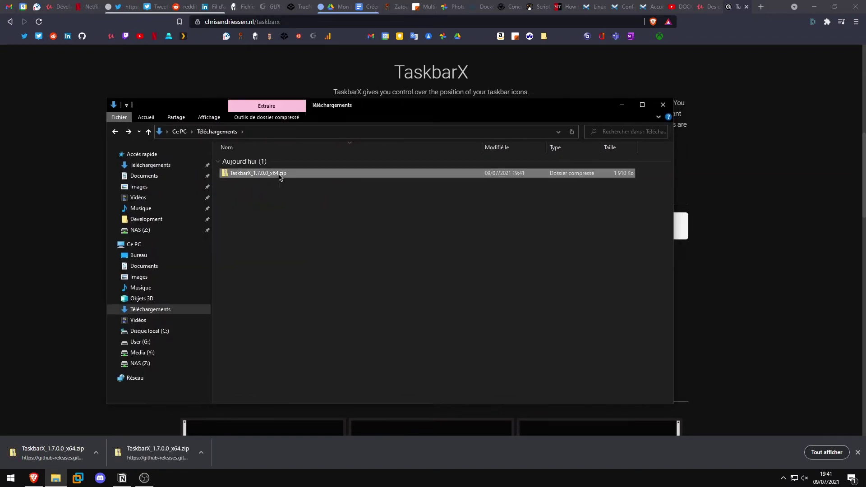
left_click_drag(284, 381, 347, 150)
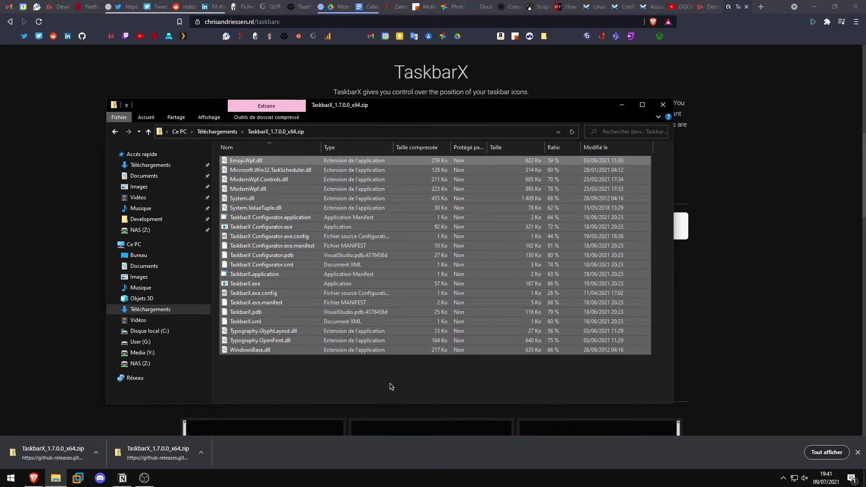
left_click(364, 379)
key("alt+Left")
Create a new folder named TaskbarX_1.7.0.0 in Téléchargements
right_click(290, 218)
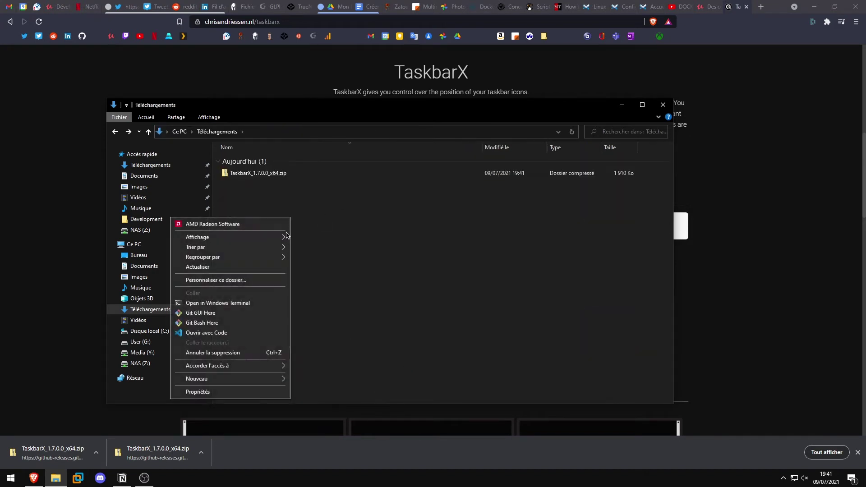
mouse_move(236, 379)
left_click(322, 381)
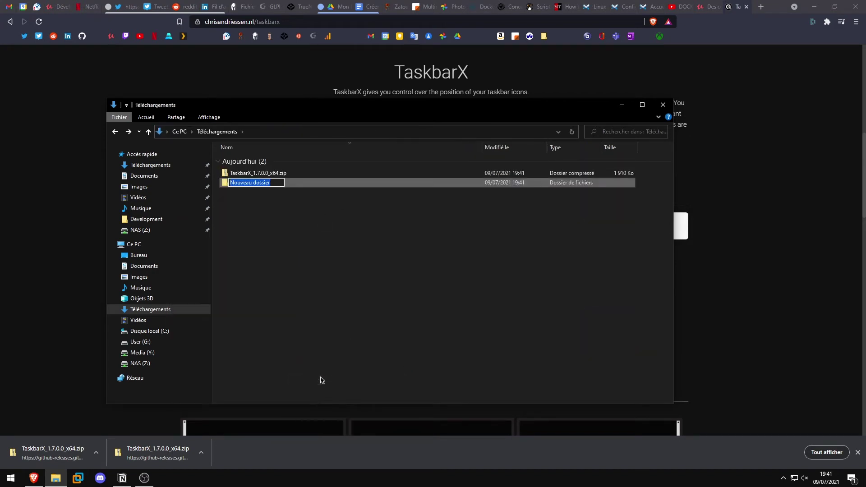
type("Task")
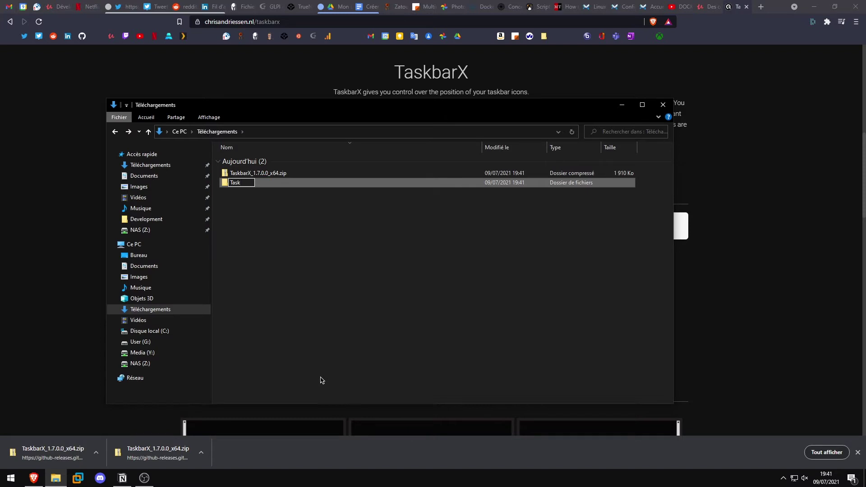
type("barX_1.7.0.0")
key("Return")
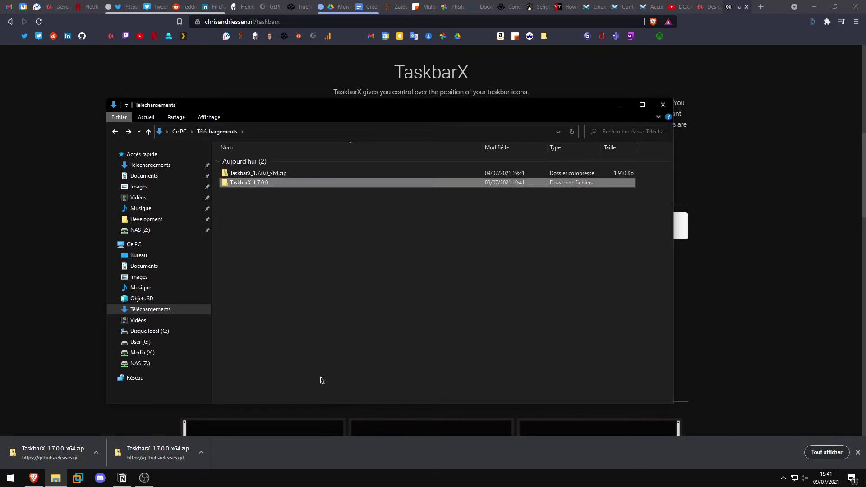
Move TaskbarX_1.7.0.0_x64.zip into the TaskbarX_1.7.0.0 folder
double_click(284, 174)
key("alt+Left")
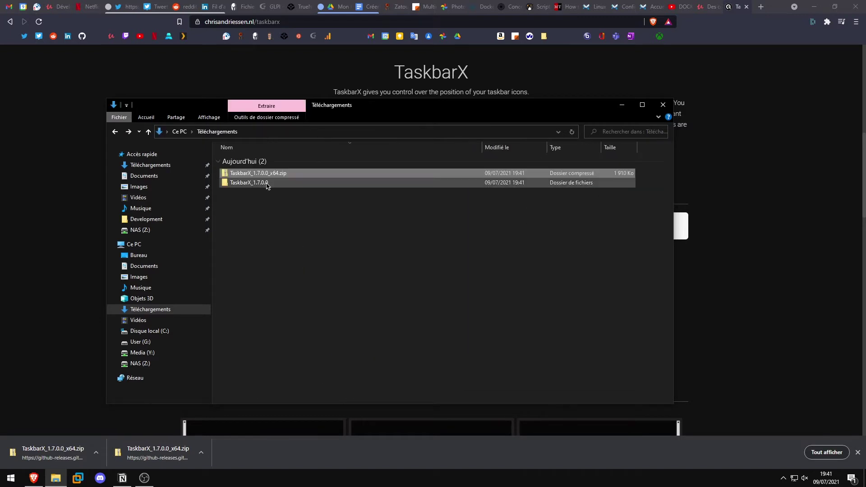
left_click_drag(264, 174, 295, 184)
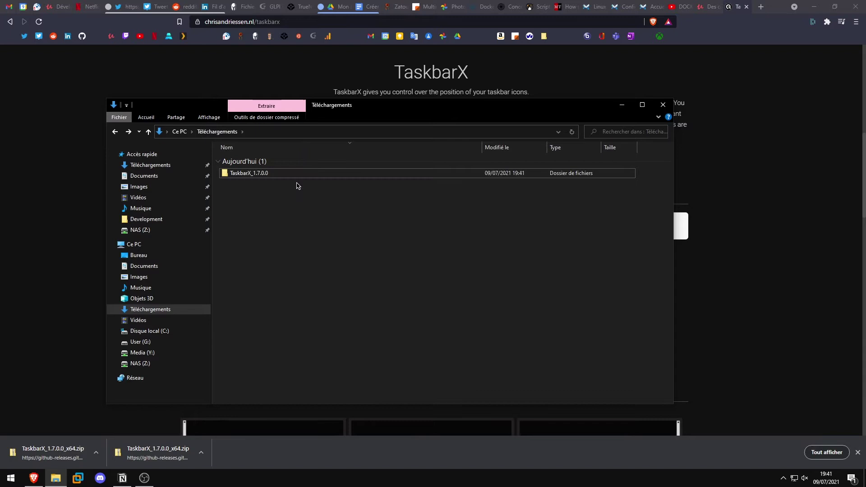
Extract the zip directly inside the TaskbarX_1.7.0.0 folder with 7-Zip and delete the archive
double_click(261, 175)
left_click(256, 162)
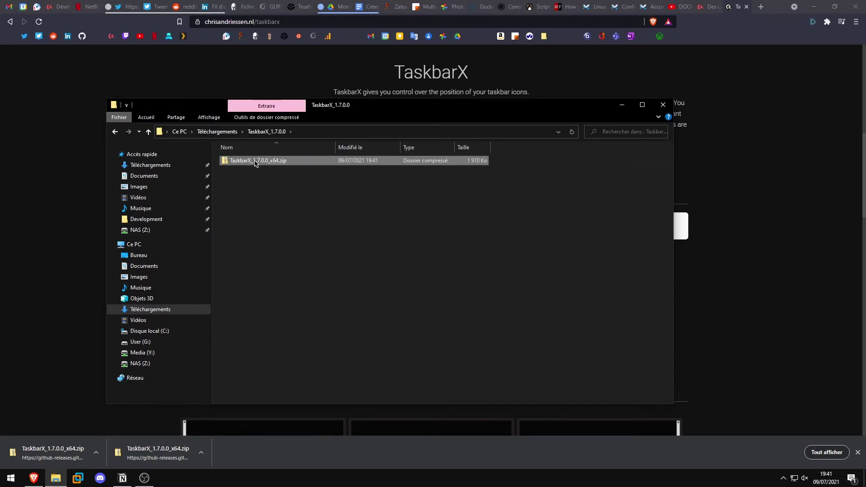
right_click(255, 162)
mouse_move(237, 213)
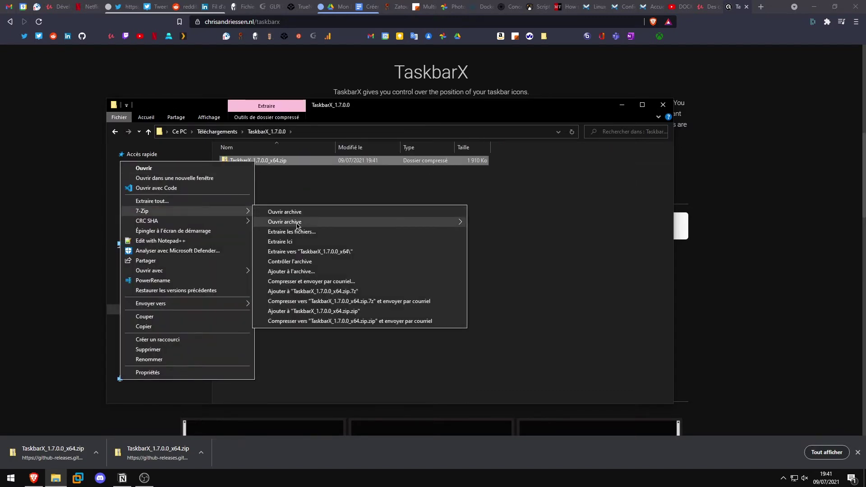
left_click(329, 244)
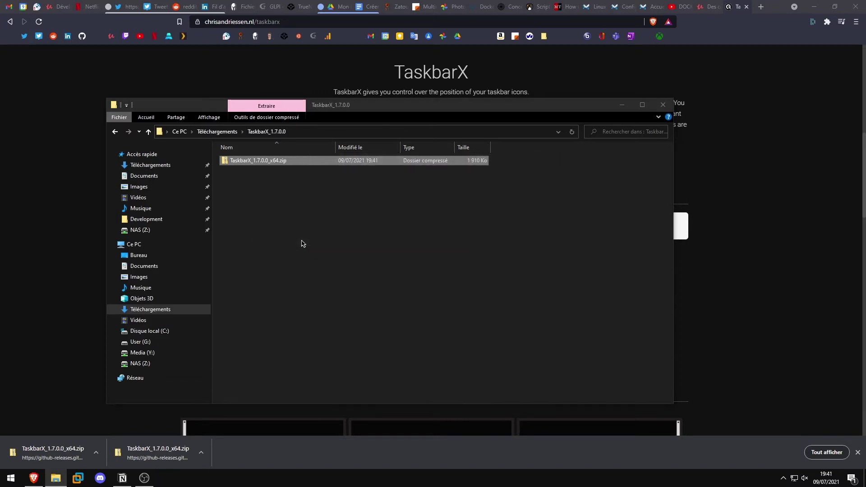
left_click(316, 380)
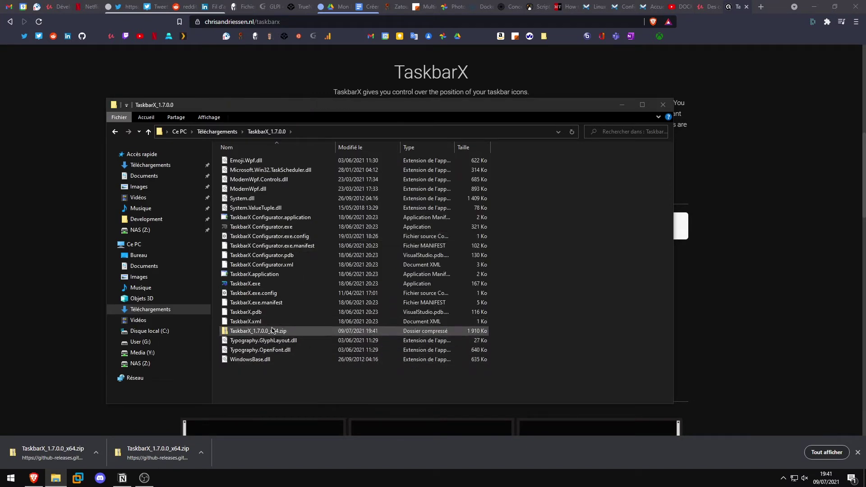
left_click(269, 333)
key("Delete")
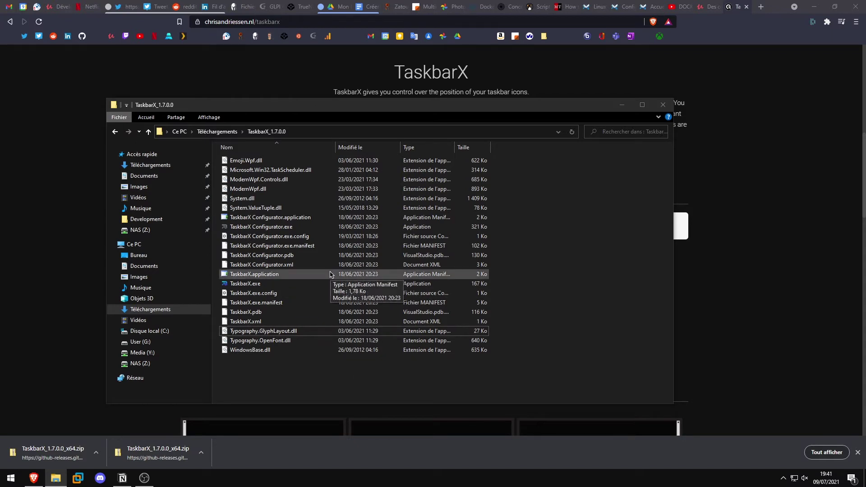
Move the TaskbarX_1.7.0.0 folder from Téléchargements to Programmes on drive C:, granting administrator rights
key("alt+Up")
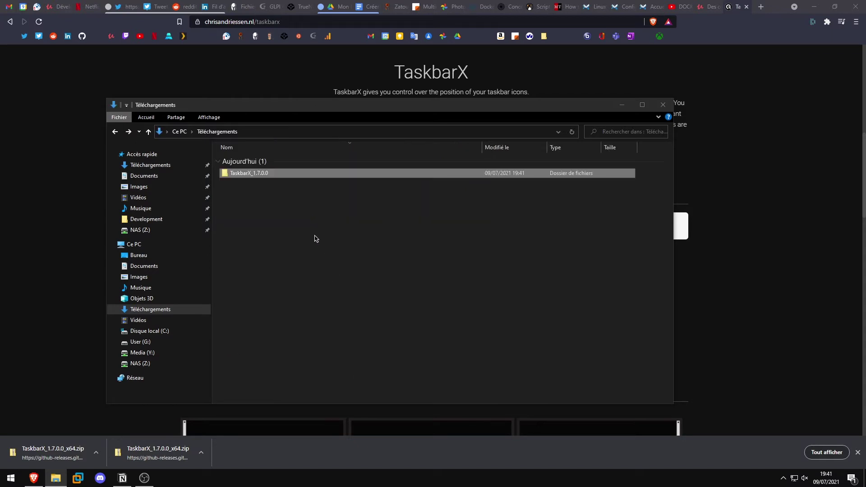
left_click_drag(274, 195, 244, 163)
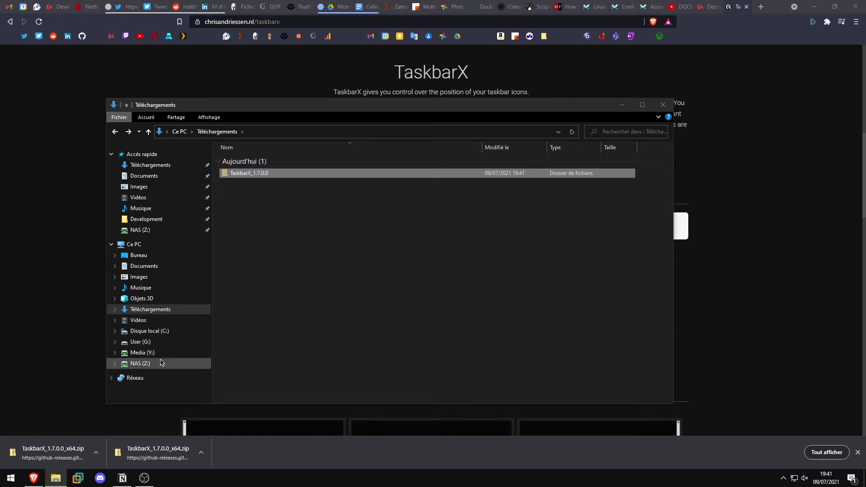
left_click(154, 332)
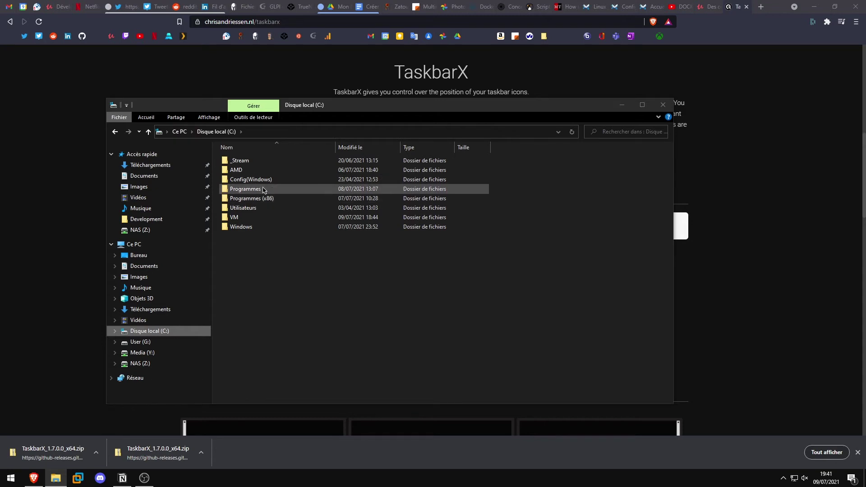
double_click(313, 189)
key("ctrl+v")
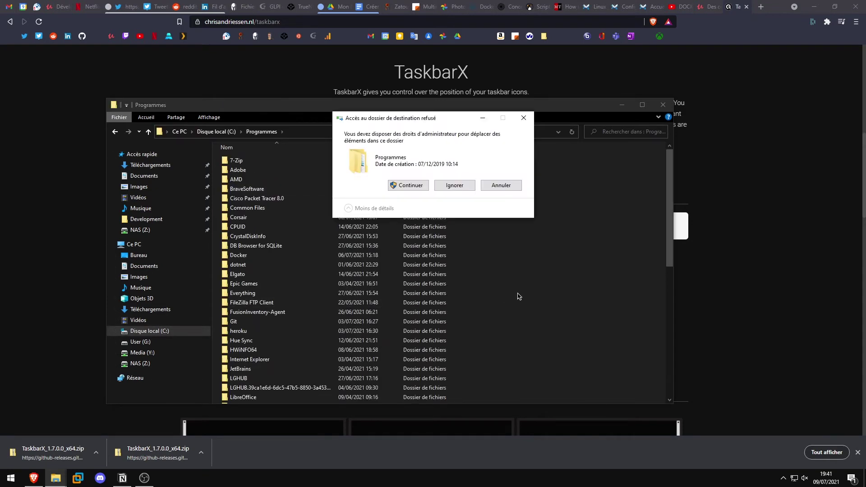
left_click_drag(435, 124, 394, 154)
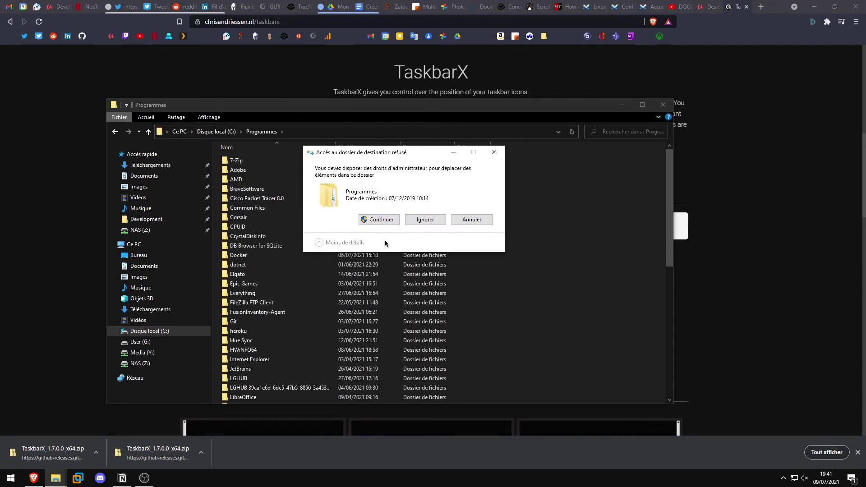
left_click(379, 219)
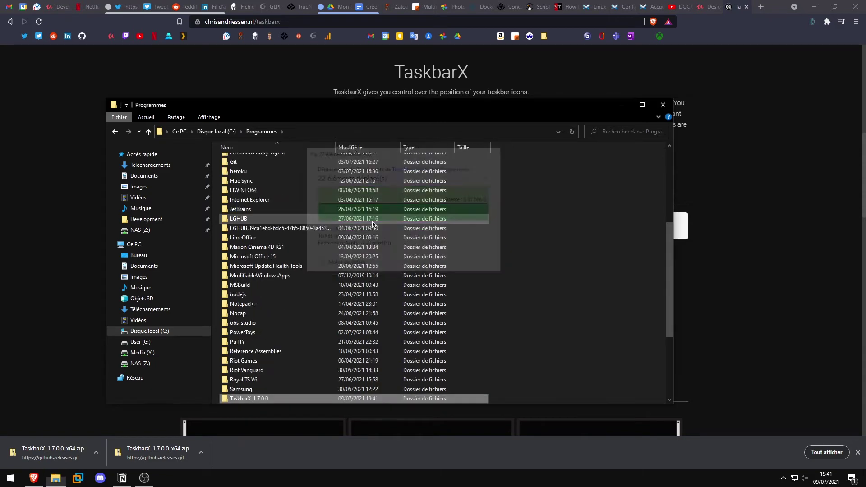
Open the TaskbarX_1.7.0.0 folder in Programmes and create a shortcut to TaskbarX.exe on the Desktop
scroll(277, 316, "down", 8)
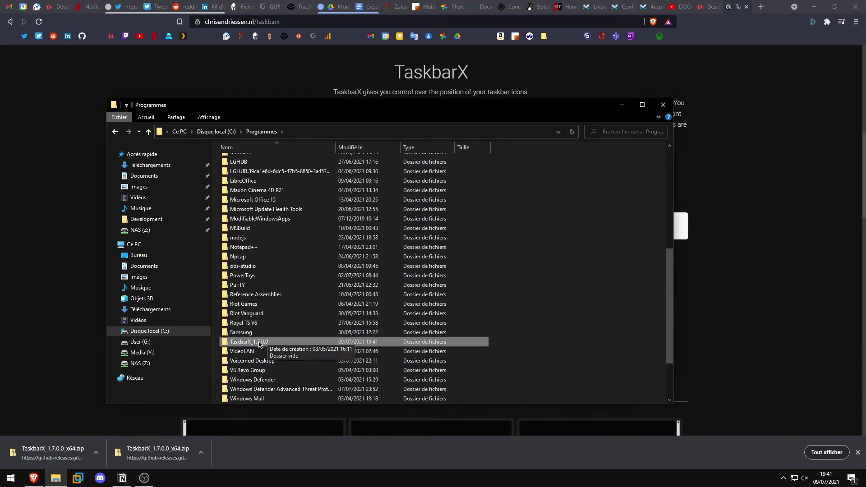
left_click(271, 351)
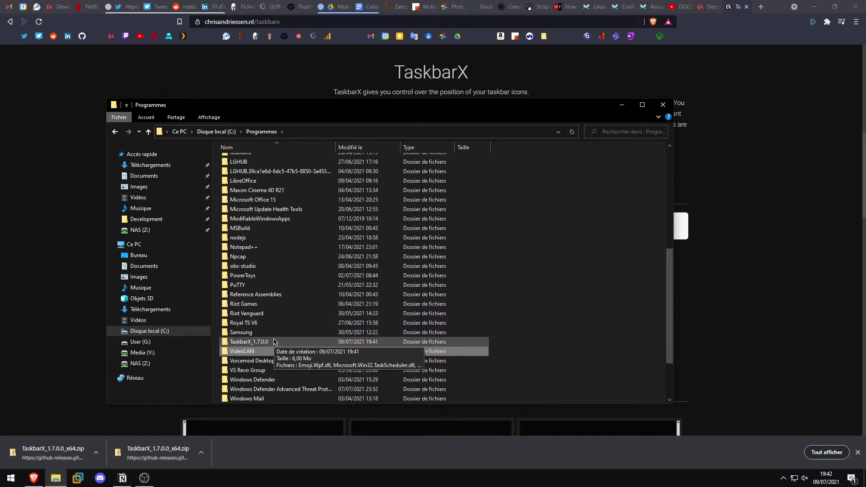
double_click(249, 342)
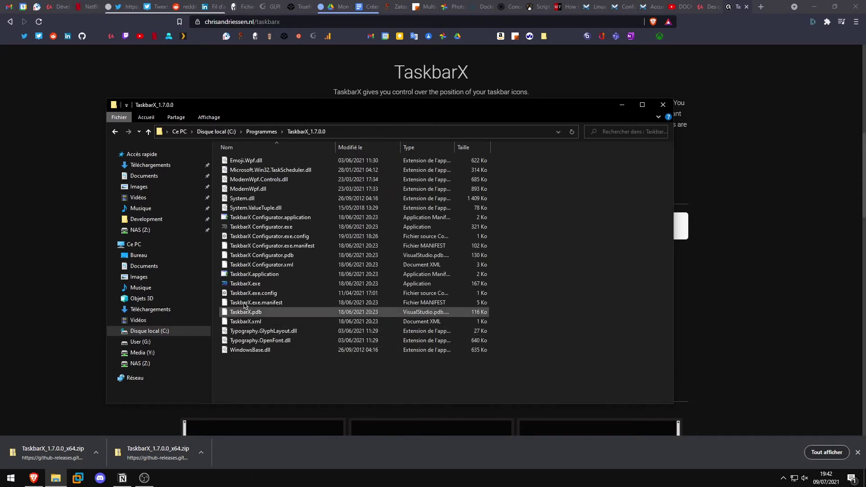
left_click(276, 285)
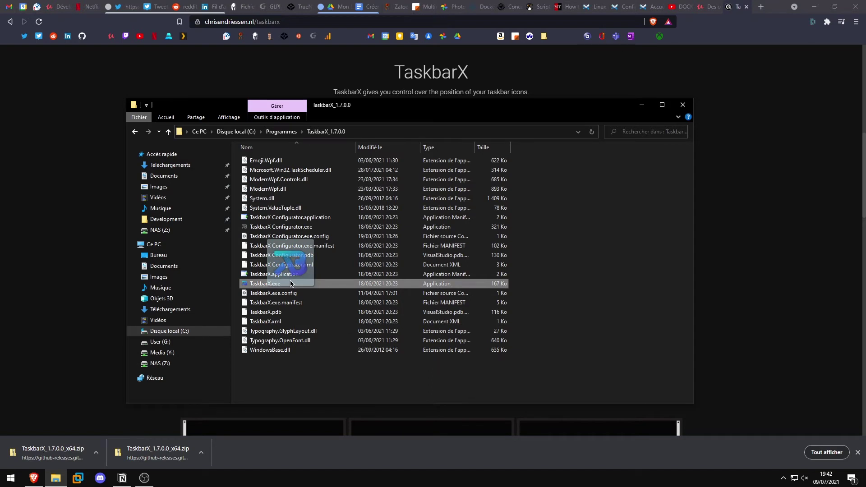
right_click(262, 285)
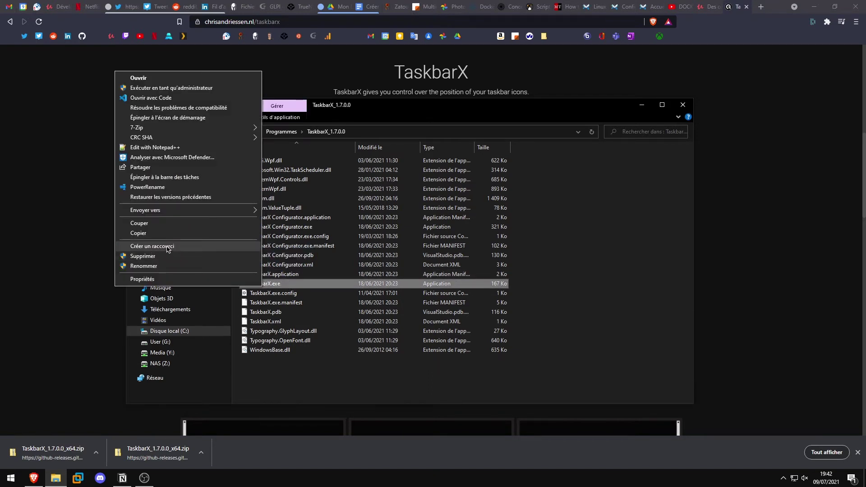
left_click(168, 247)
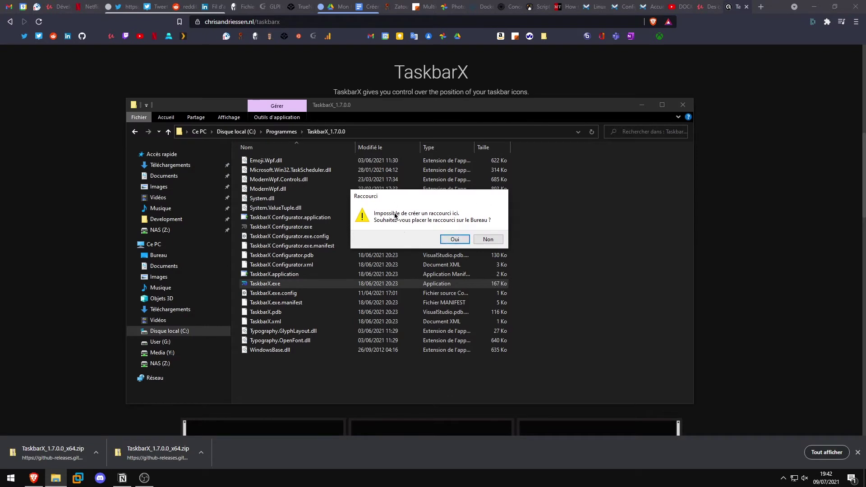
left_click(445, 240)
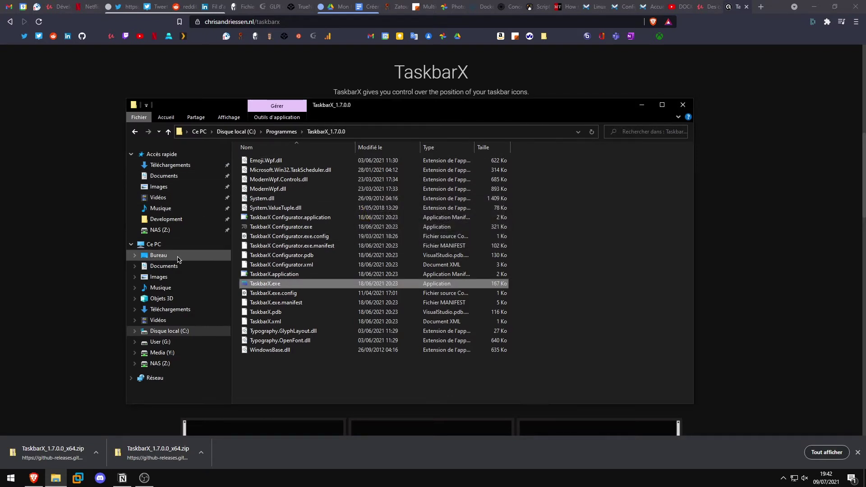
Open the Bureau folder and delete the Discord Canary, Discord, Docker Desktop and DRAGON QUEST XI S shortcuts
left_click(158, 255)
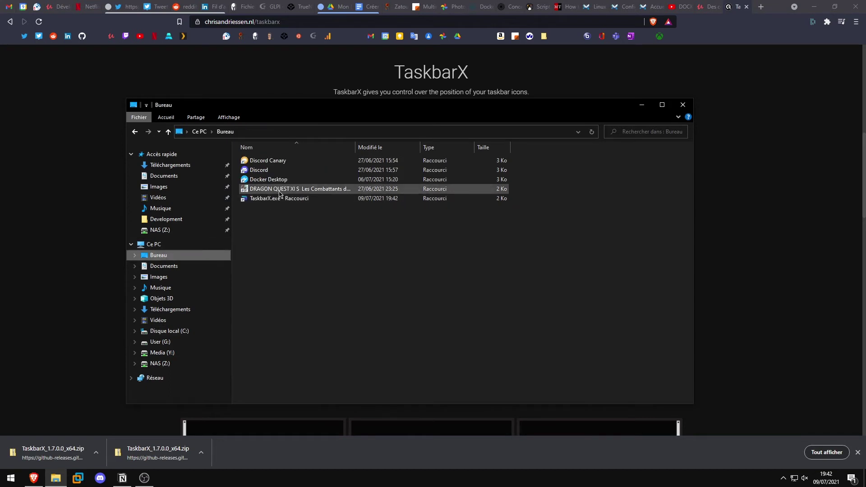
left_click_drag(515, 191, 355, 136)
key("Delete")
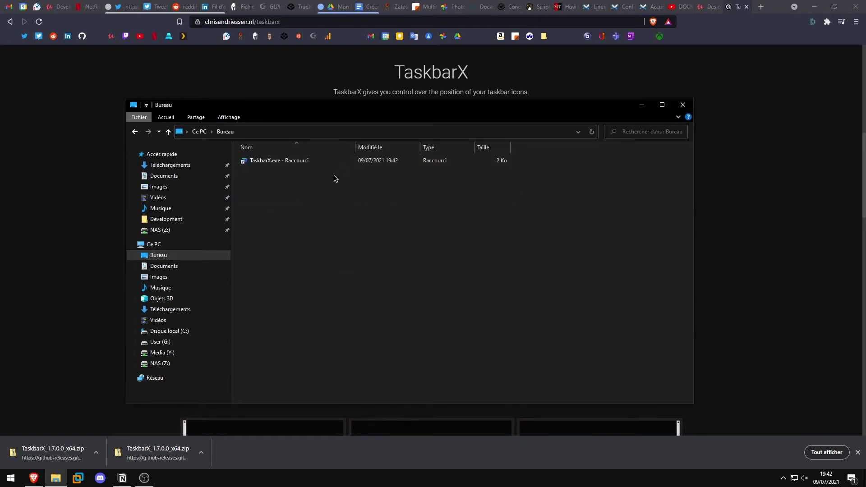
Move the TaskbarX.exe shortcut from Bureau to the Windows startup folder, opened by running shell:startup
left_click(297, 164)
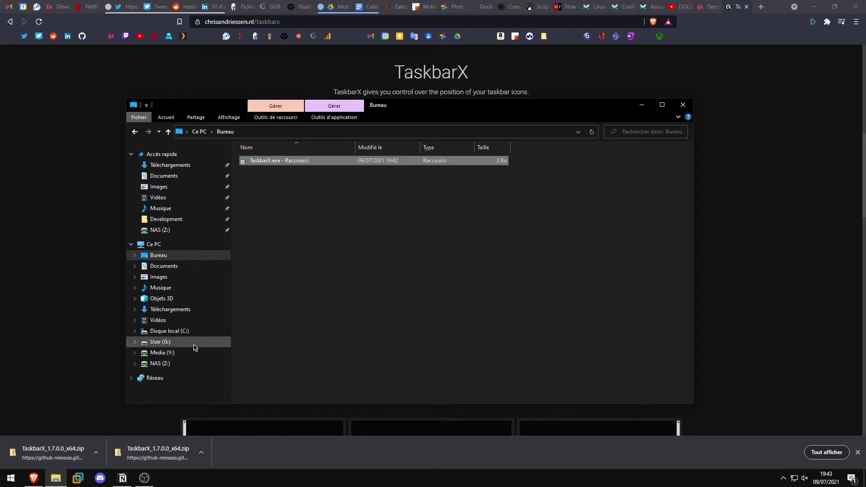
key("super+r")
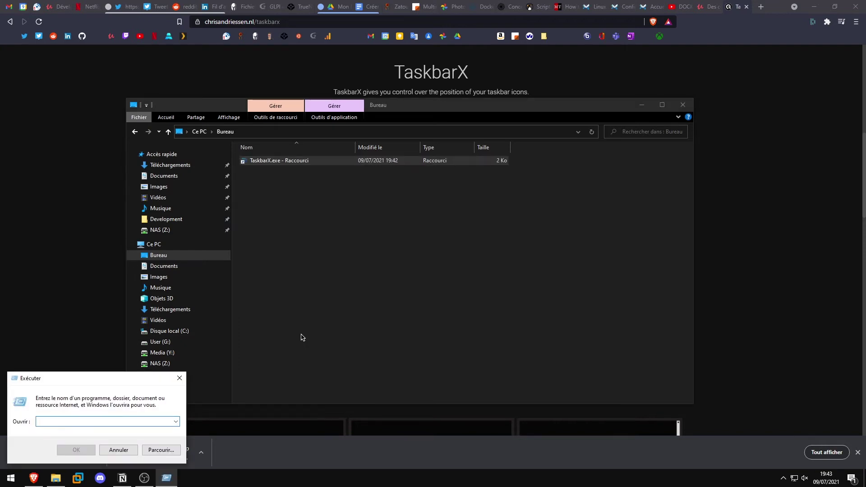
type("shell:startup")
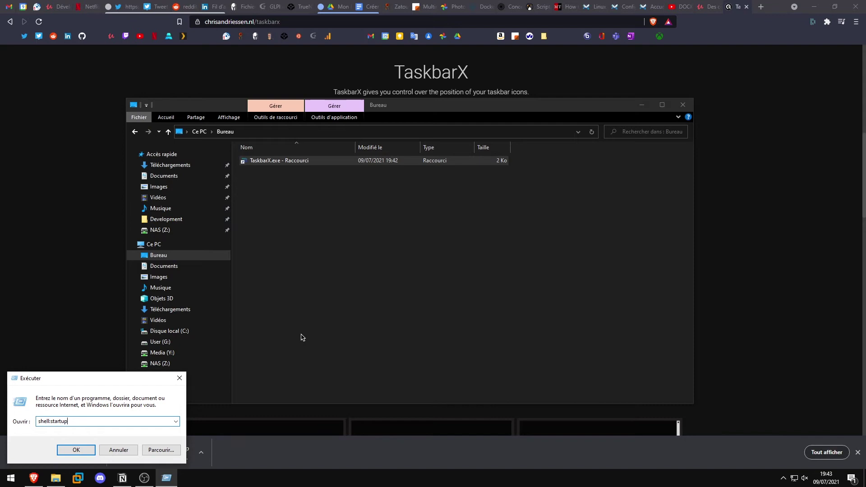
key("Return")
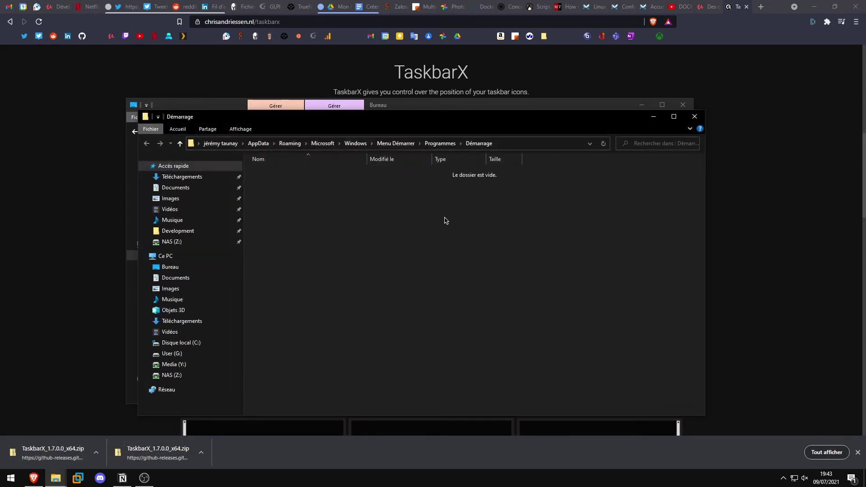
key("ctrl+v")
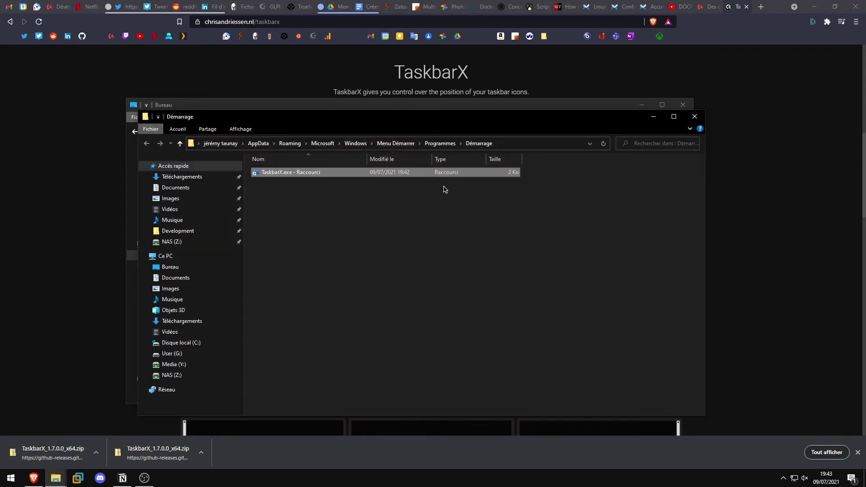
left_click(273, 204)
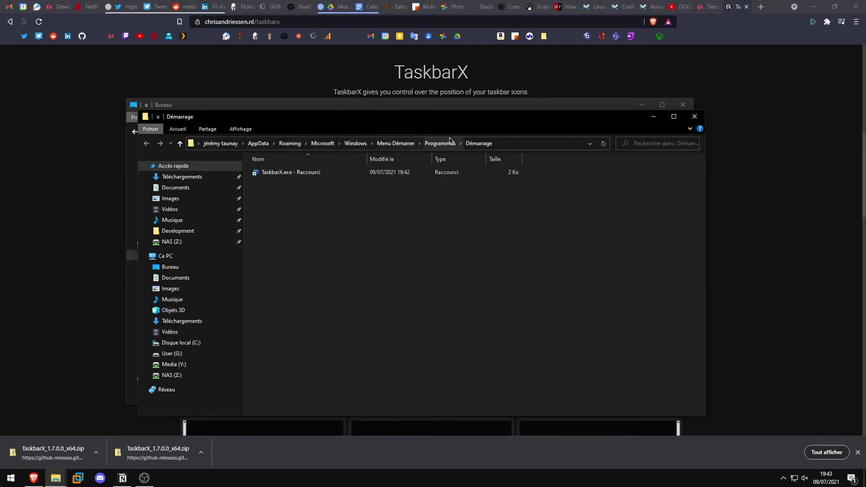
left_click_drag(352, 127, 367, 109)
left_click(354, 154)
left_click(418, 276)
left_click_drag(441, 312, 322, 160)
left_click(346, 235)
Create an empty text document with the default name in the Démarrage folder and delete it again
right_click(314, 199)
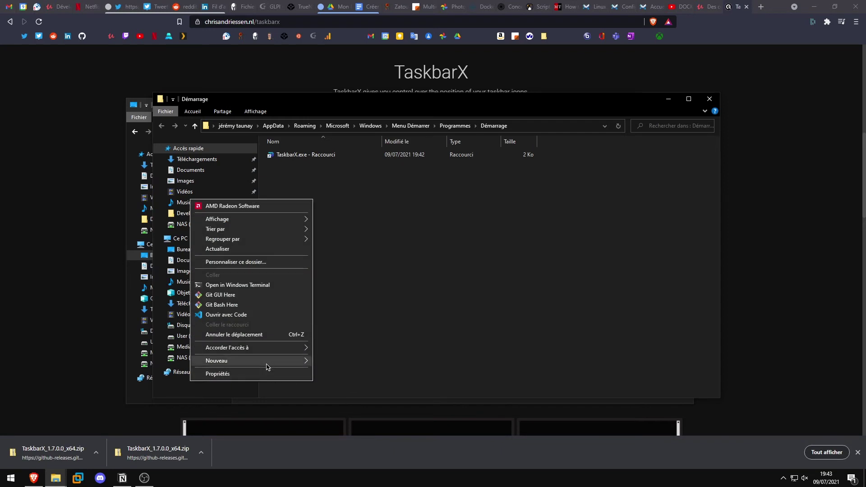
mouse_move(267, 363)
left_click(357, 428)
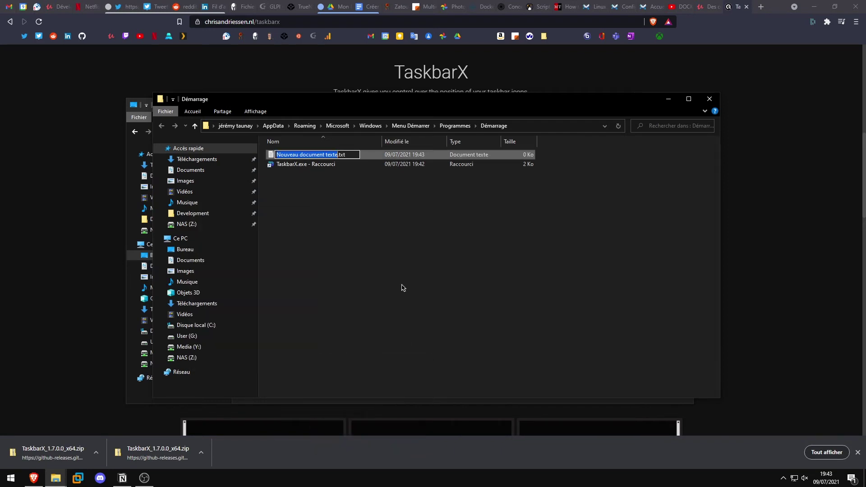
key("Return")
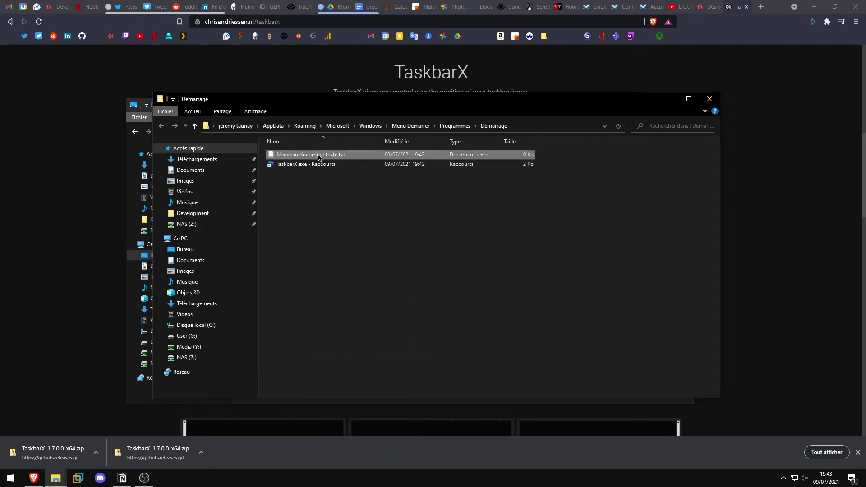
left_click_drag(318, 156, 363, 247)
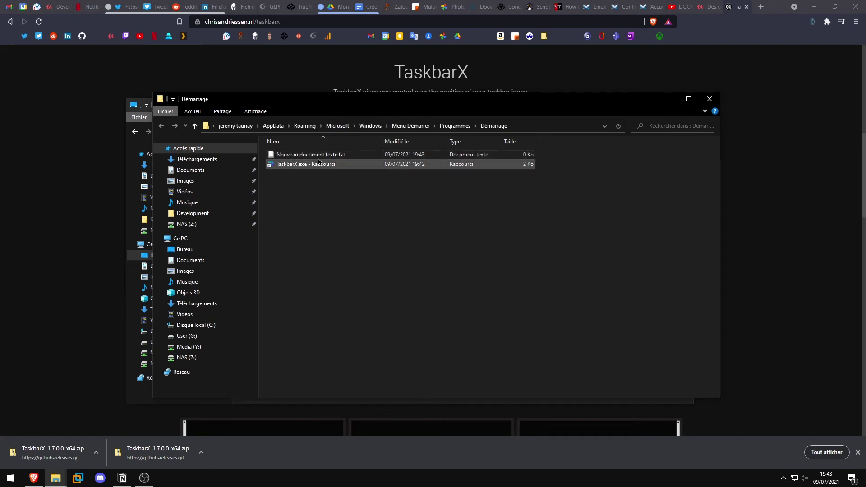
key("Delete")
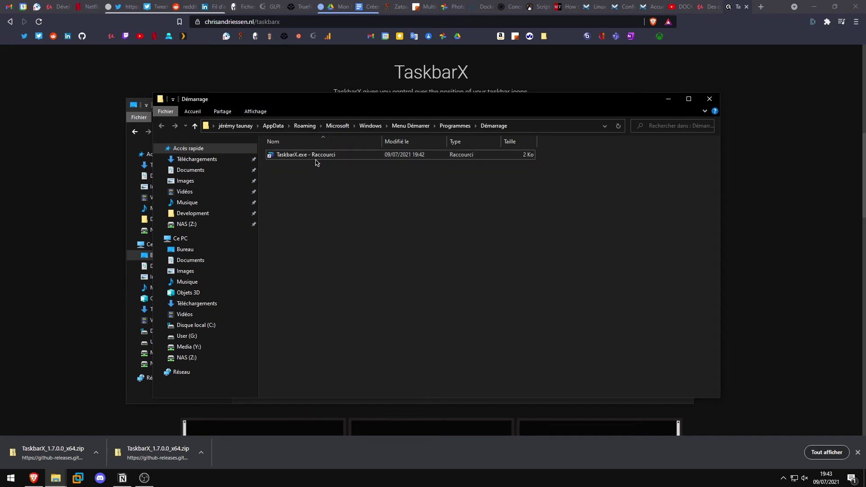
left_click_drag(400, 221, 379, 190)
left_click_drag(379, 190, 366, 149)
left_click(348, 178)
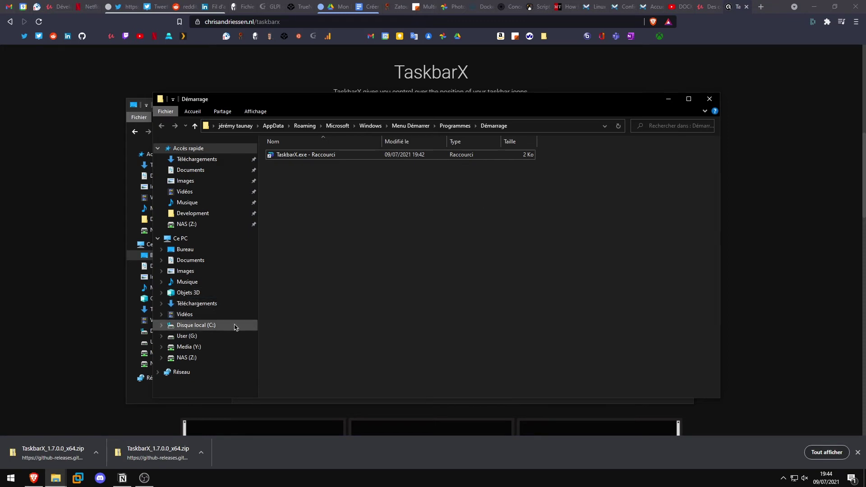
Launch TaskbarX.exe from the TaskbarX_1.7.0.0 folder in Programmes on drive C:
left_click(197, 326)
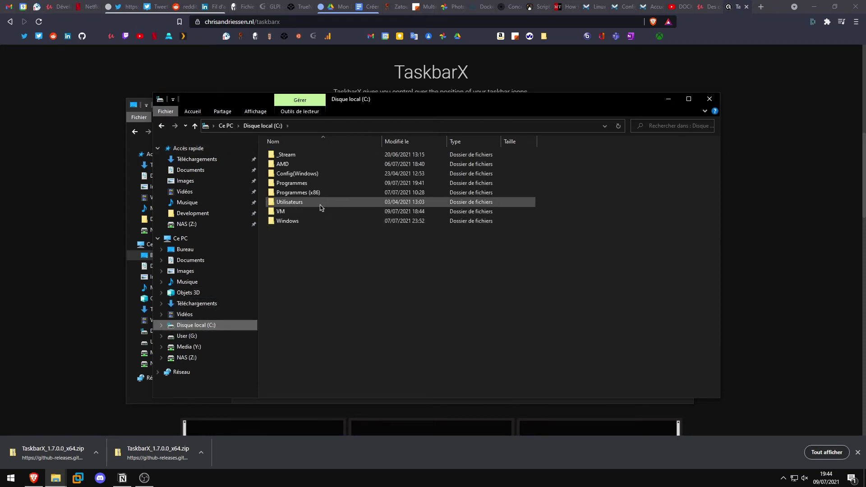
double_click(311, 182)
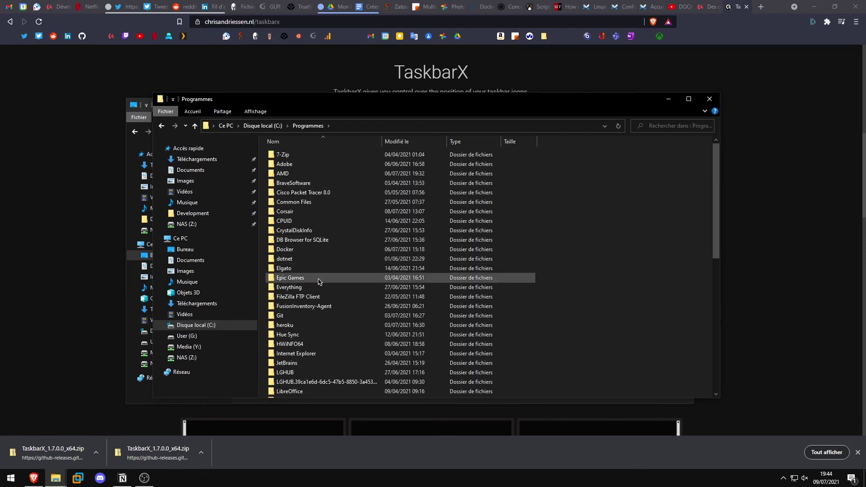
scroll(321, 288, "down", 6)
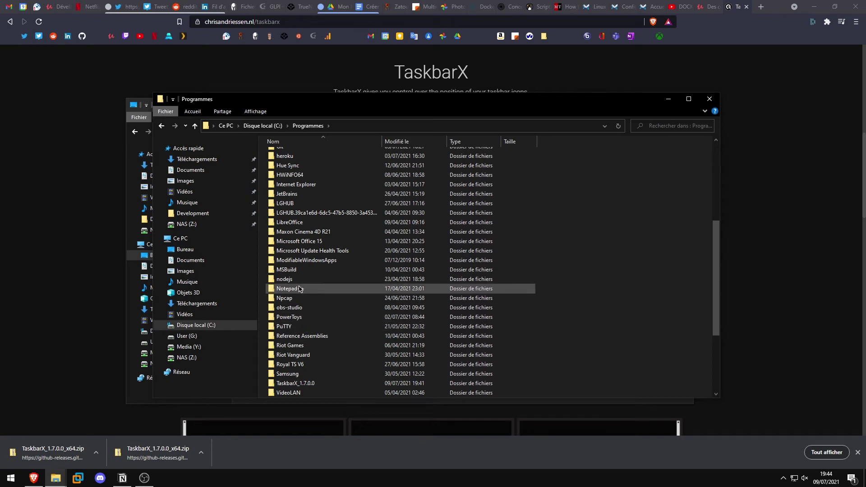
scroll(293, 289, "down", 2)
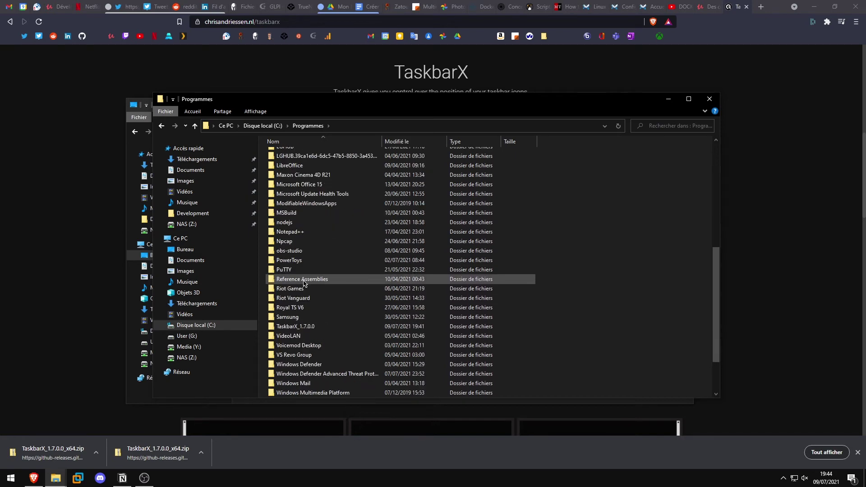
double_click(294, 327)
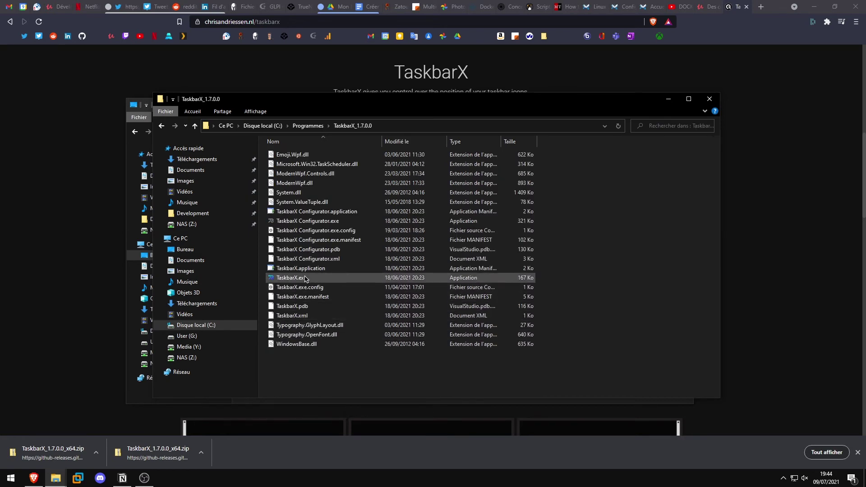
left_click(291, 280)
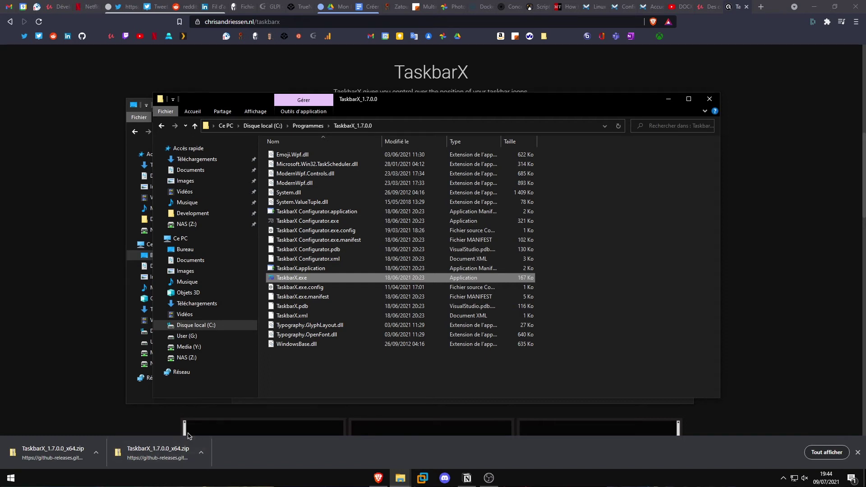
left_click(298, 380)
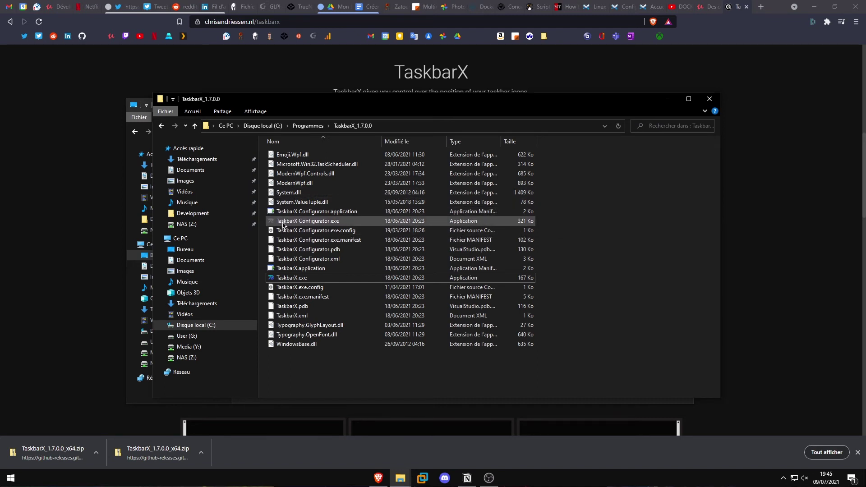
Launch TaskbarX Configurator.exe and move its window towards the middle of the screen
mouse_move(288, 225)
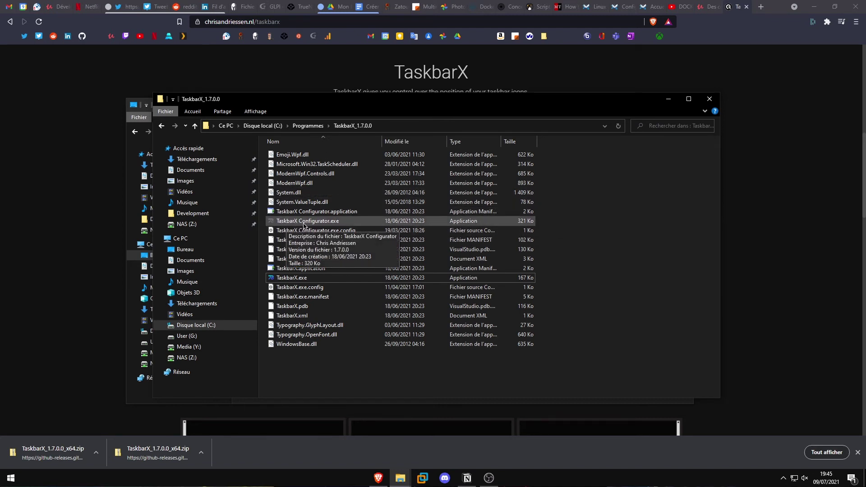
left_click(334, 224)
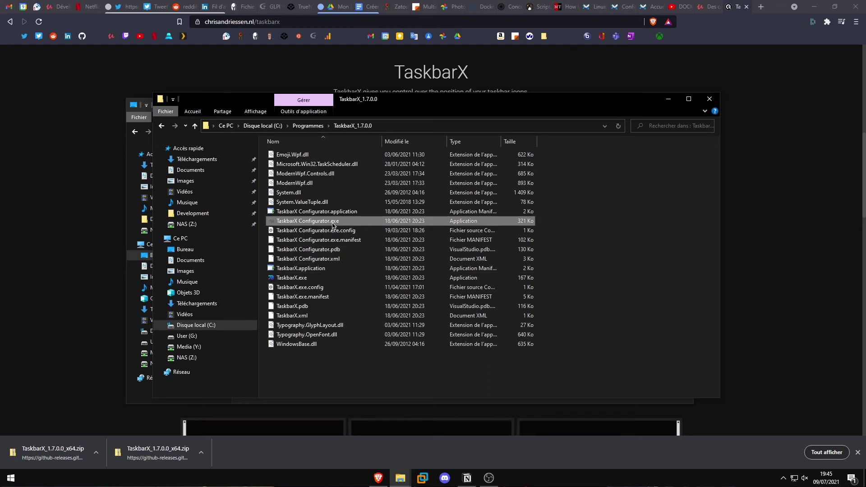
double_click(334, 225)
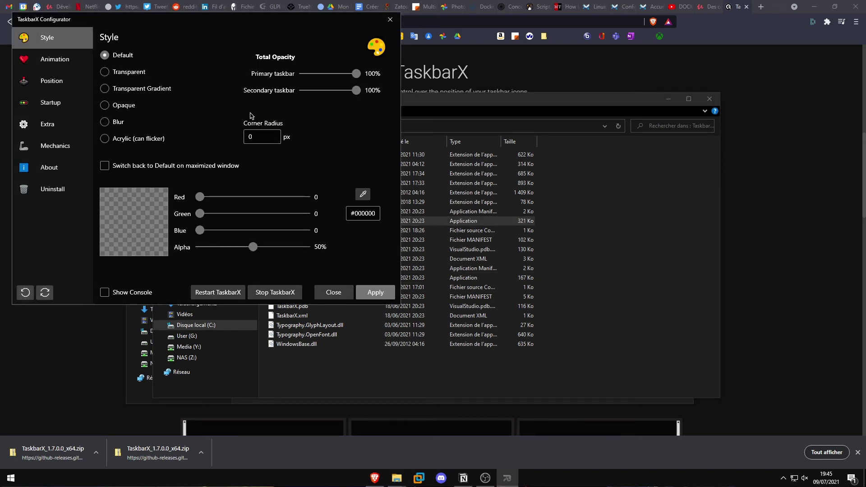
left_click_drag(151, 18, 313, 93)
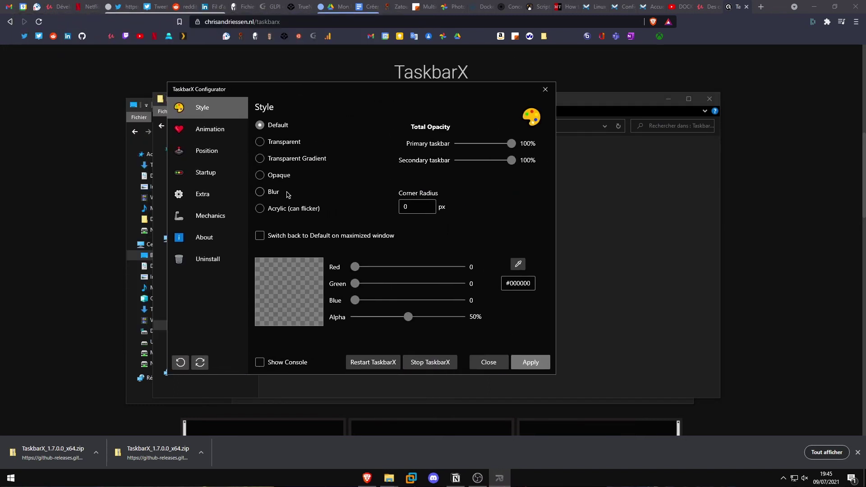
Look through the Uninstall, Startup and Position pages of the TaskbarX Configurator
left_click(212, 259)
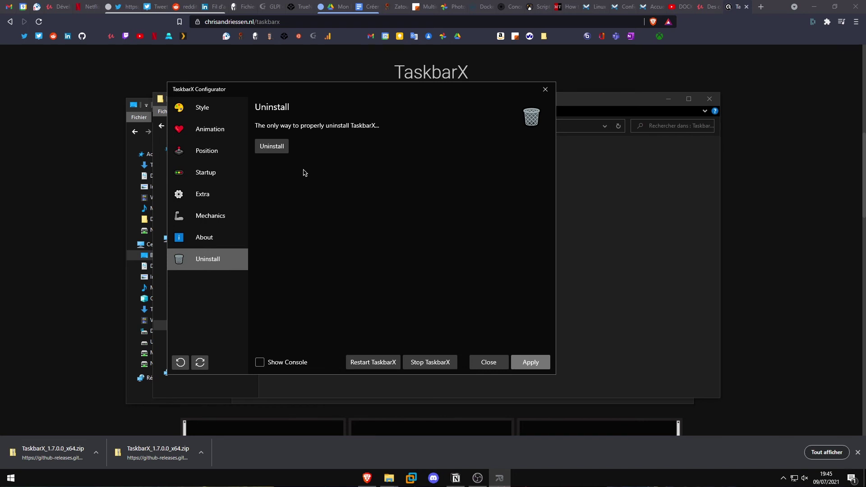
left_click(383, 363)
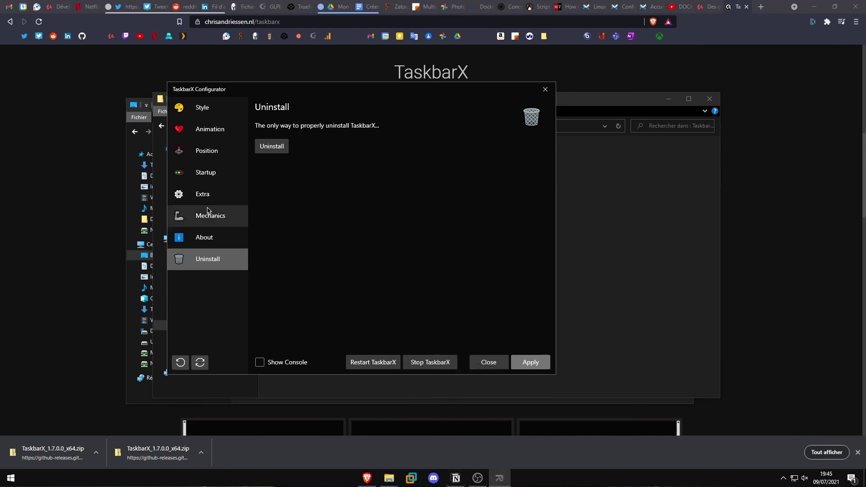
left_click(204, 174)
left_click(203, 153)
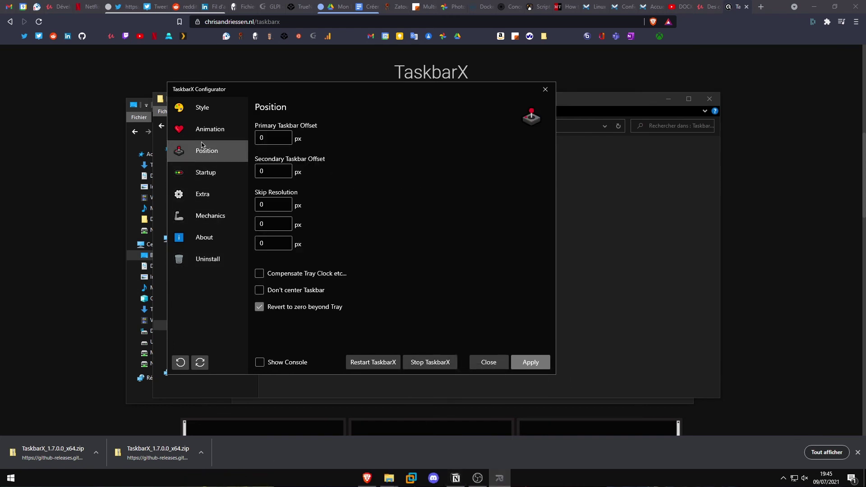
Look through the Animation, Position, Startup and Extra pages of the TaskbarX Configurator and close it
left_click(201, 130)
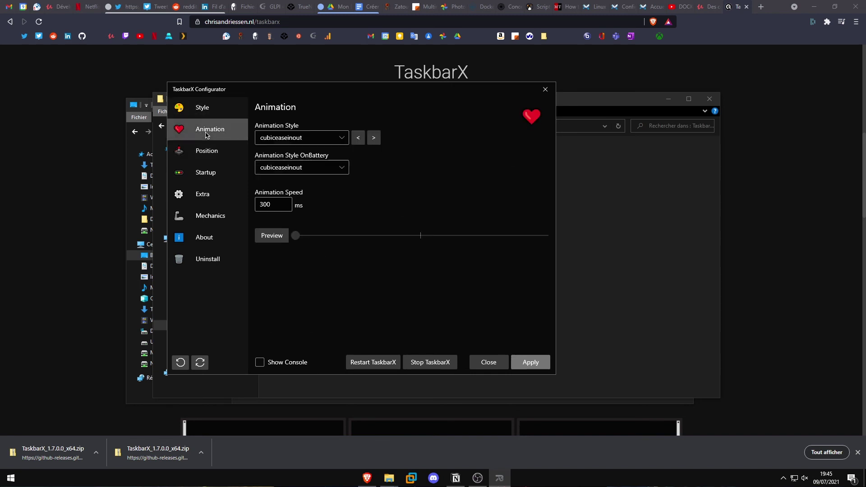
left_click(208, 151)
left_click(212, 173)
left_click(220, 201)
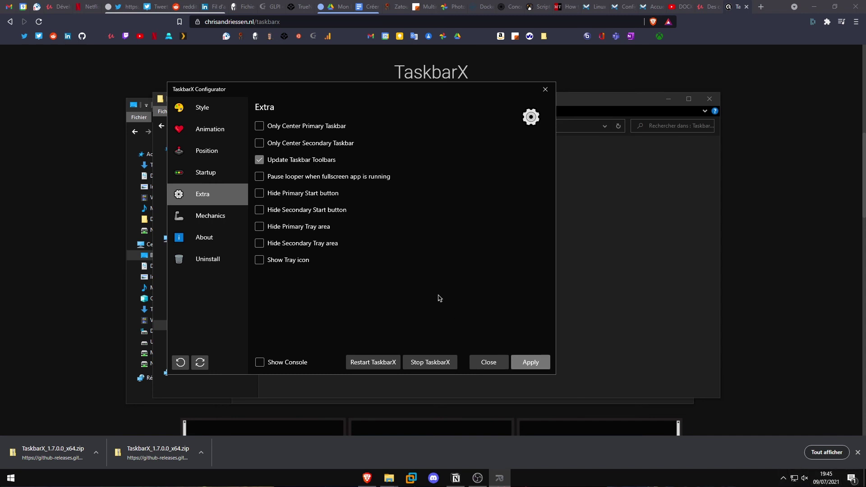
left_click(545, 89)
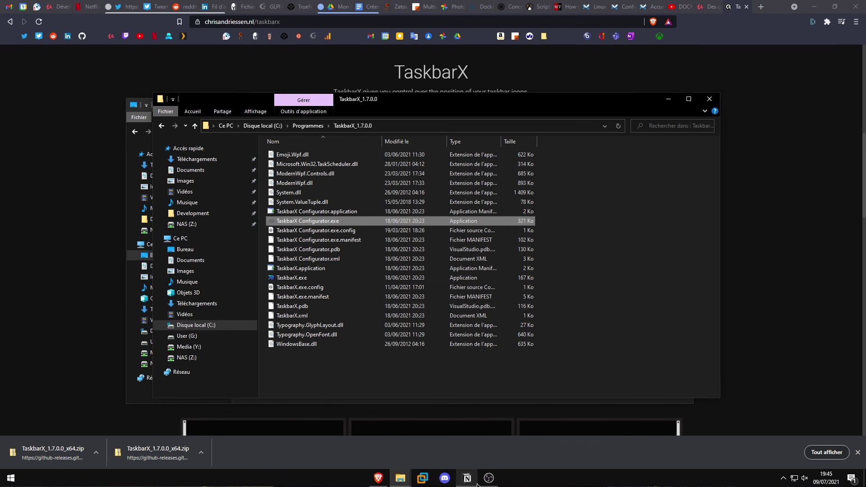
Open Spotify to check how the taskbar icons recentre, and close it again
mouse_move(477, 484)
key("super")
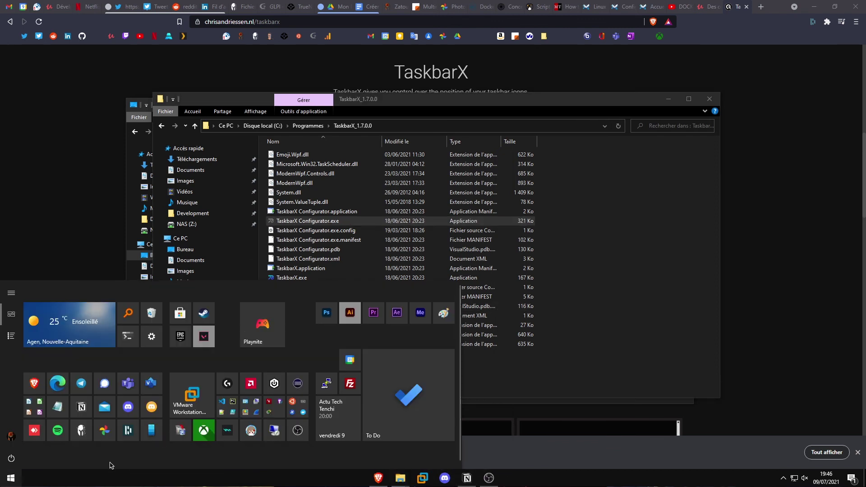
left_click(61, 439)
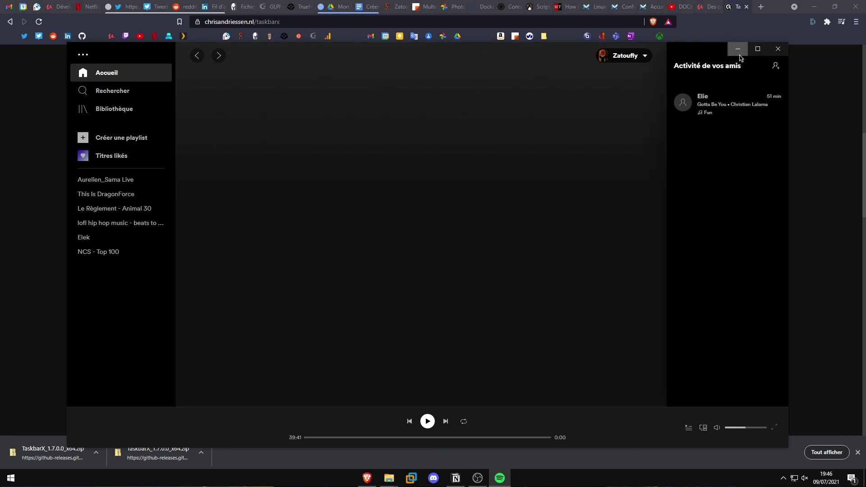
left_click(777, 50)
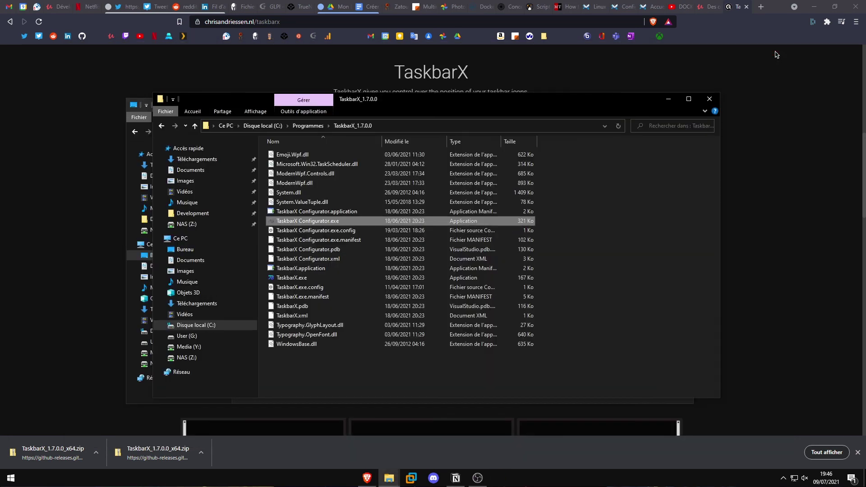